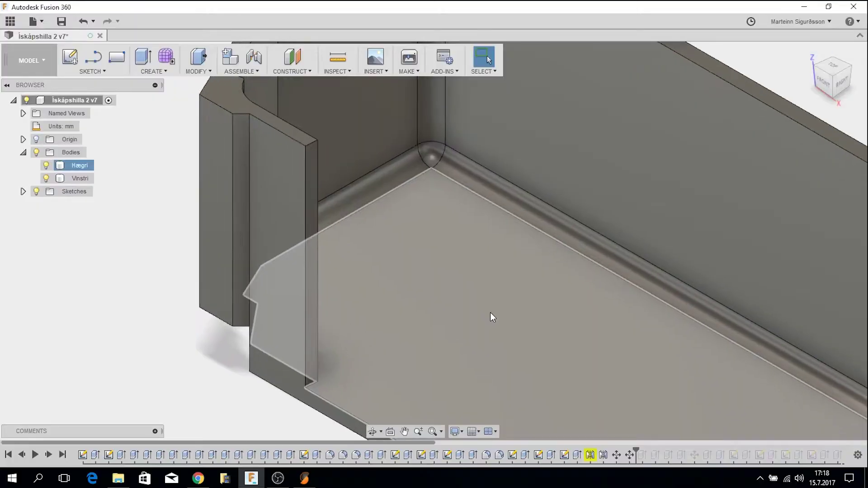
Jump the history to its end and pan across the shelf to show the Hlið-Festing and Botn-Festing inserts.
scroll(490, 310, "down", 2)
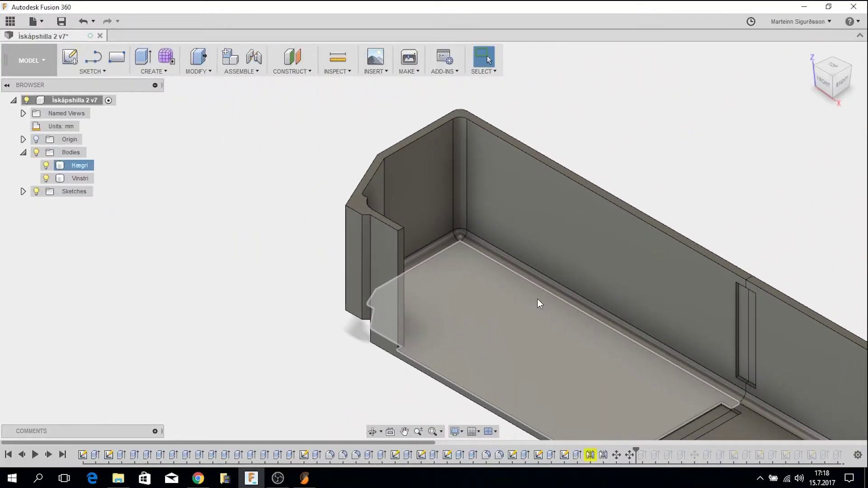
middle_click_drag(480, 257, 326, 191)
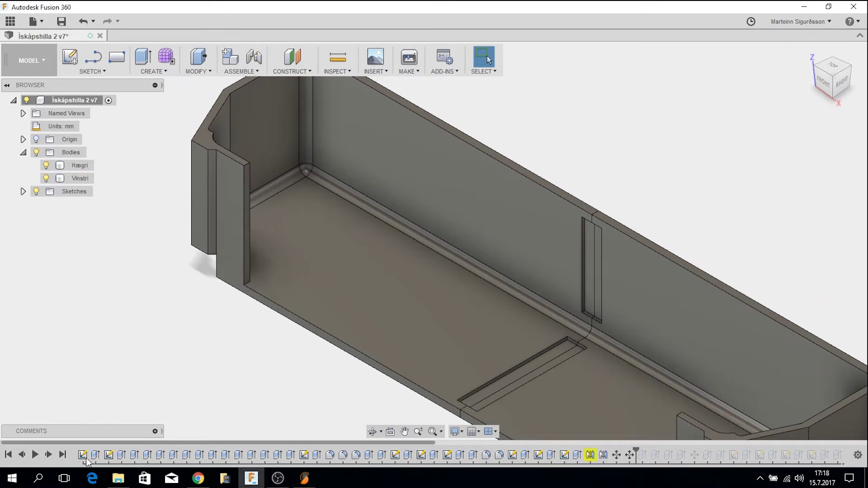
left_click(63, 455)
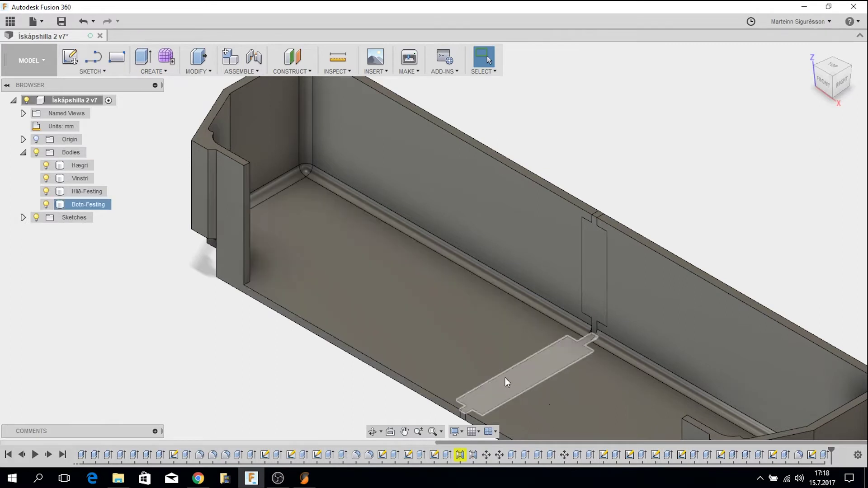
middle_click_drag(325, 238, 187, 153)
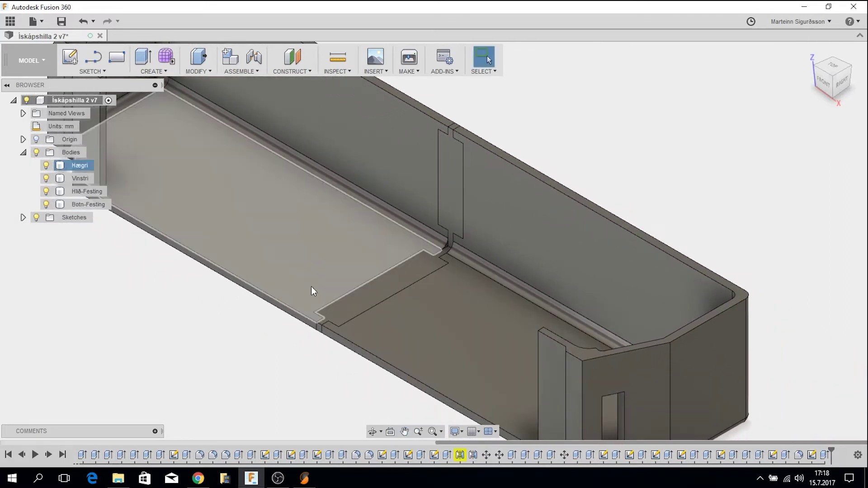
middle_click_drag(113, 435, 364, 461)
middle_click_drag(234, 416, 201, 435)
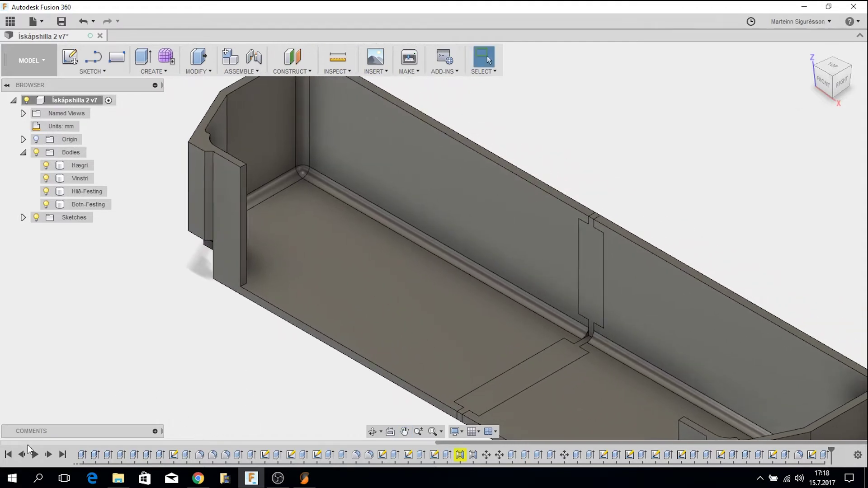
Roll the history back to its start and step forward through the upright wall, second fin and tall wall.
left_click(9, 455)
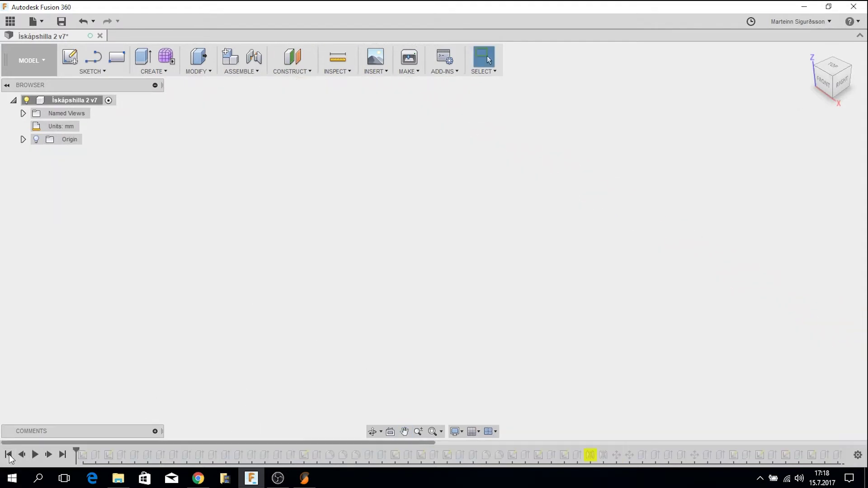
left_click(45, 453)
left_click(45, 453)
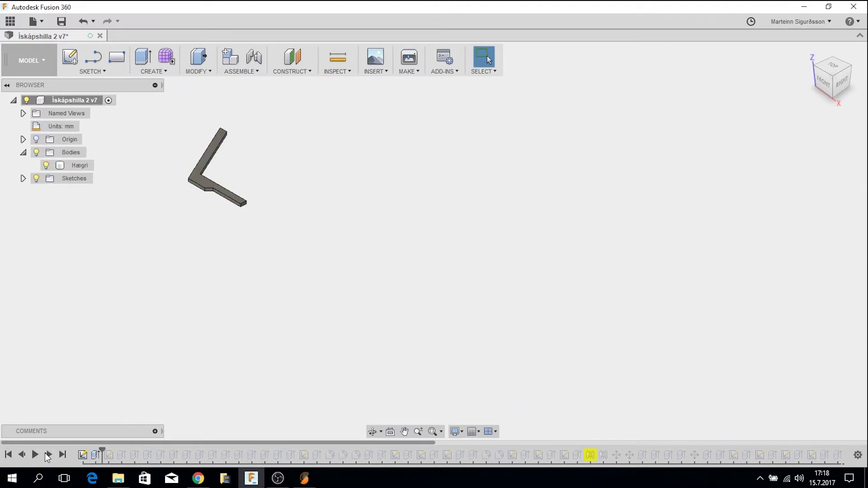
left_click(44, 453)
left_click(45, 453)
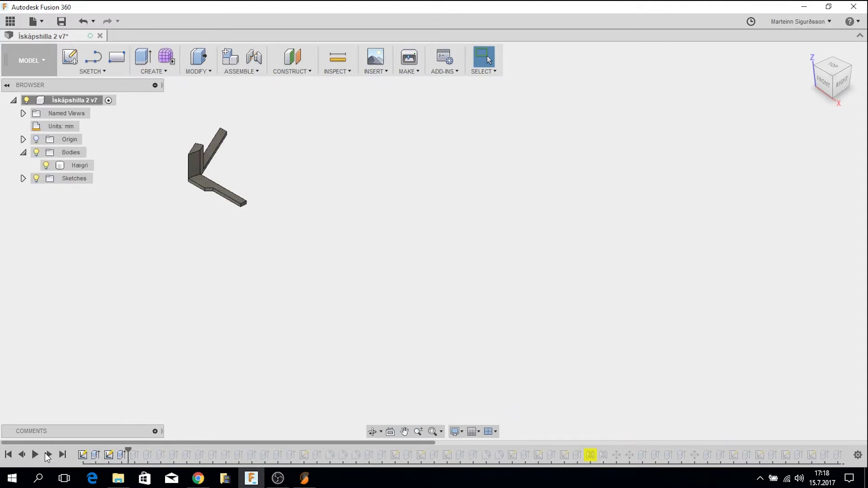
left_click(46, 454)
left_click(46, 454)
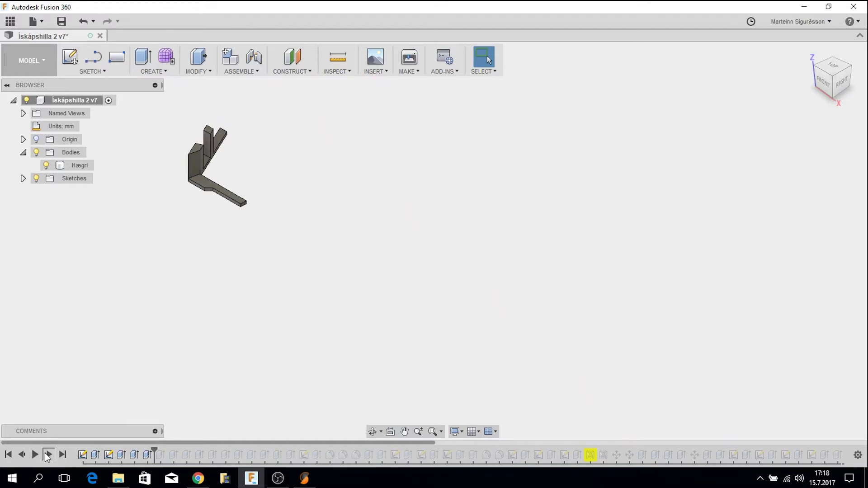
left_click(45, 455)
left_click(46, 455)
left_click(47, 454)
left_click(47, 454)
left_click(47, 454)
left_click(48, 454)
left_click(48, 455)
Step forward to add and refine the notch, then orbit to see the other side.
left_click(48, 454)
left_click(48, 454)
left_click(48, 454)
left_click(47, 454)
left_click(47, 454)
left_click(48, 454)
left_click(47, 454)
left_click(48, 454)
left_click(47, 454)
middle_click_drag(376, 245, 280, 232, "shift")
Step forward to extend the wall above the opening, add the base plate and the right side wall.
left_click(48, 454)
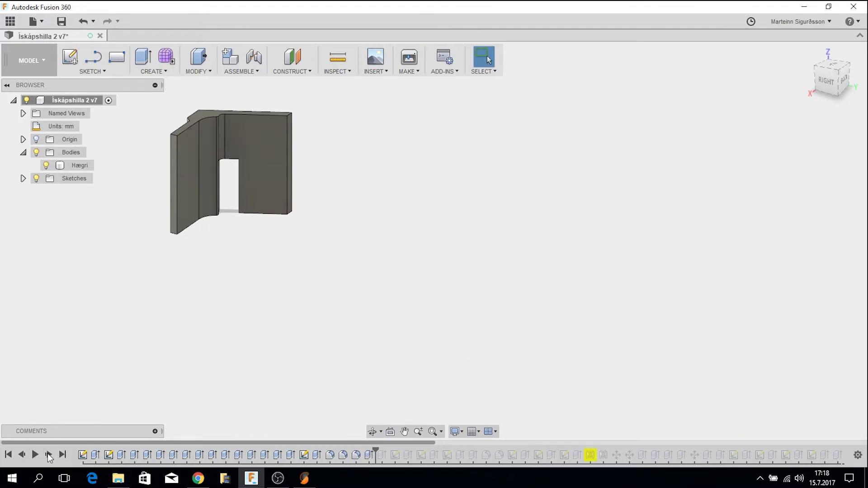
left_click(49, 454)
left_click(48, 454)
left_click(49, 454)
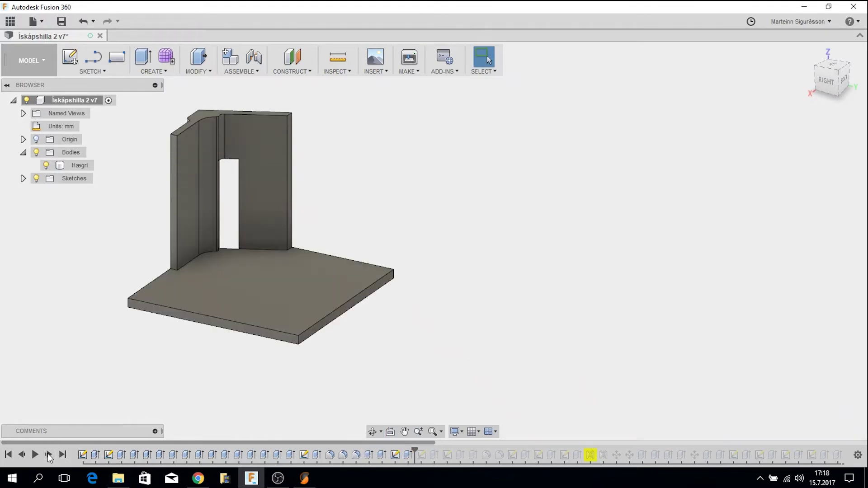
left_click(49, 454)
left_click(48, 454)
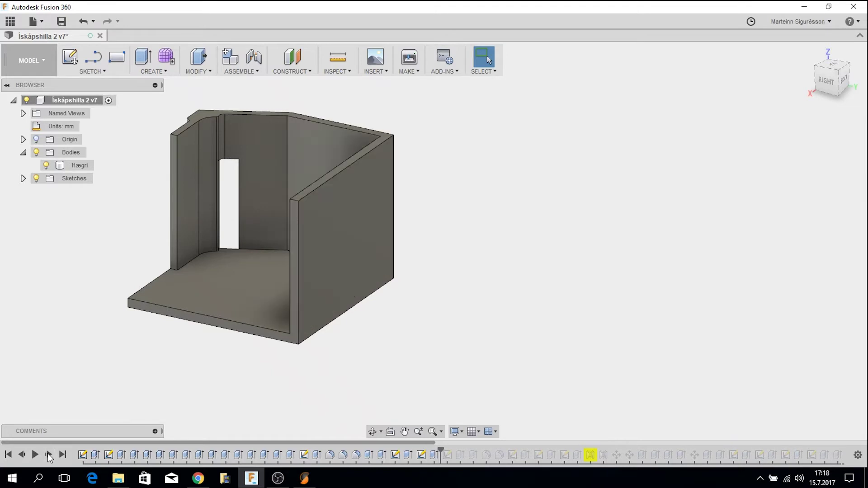
left_click(49, 455)
Replay the door opening reshaping, including its lower part, then step back one feature.
middle_click_drag(422, 357, 458, 348, "shift")
left_click(48, 455)
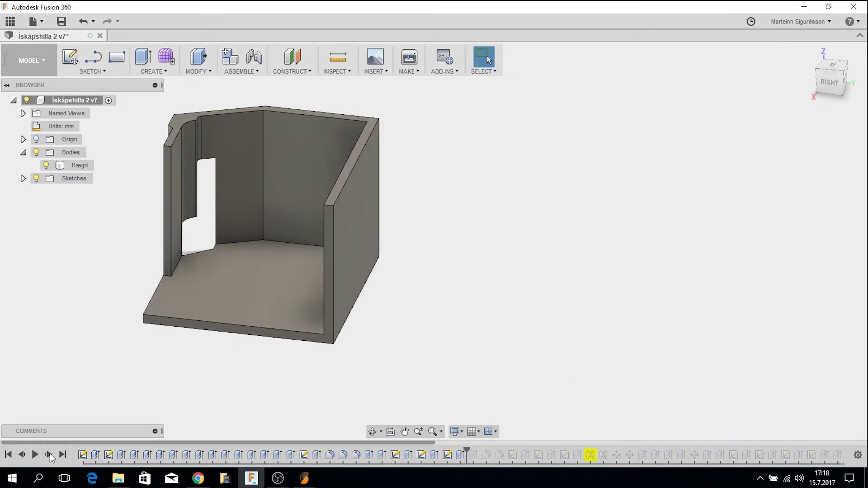
left_click(49, 454)
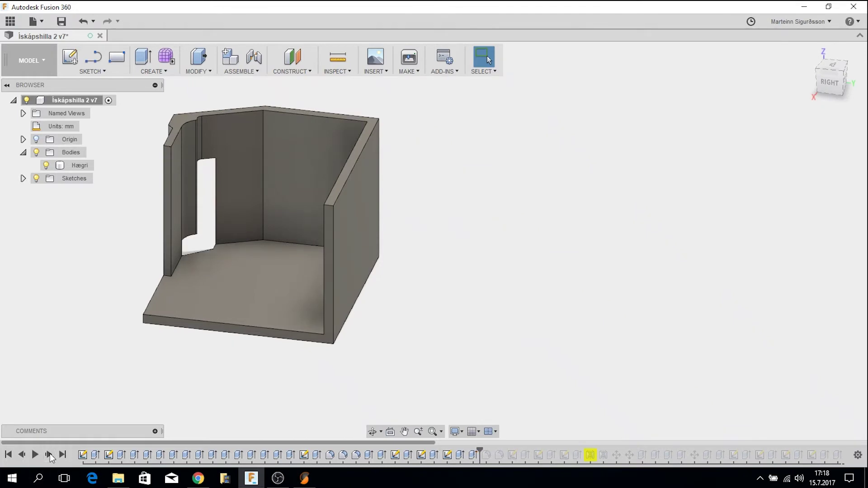
left_click(22, 454)
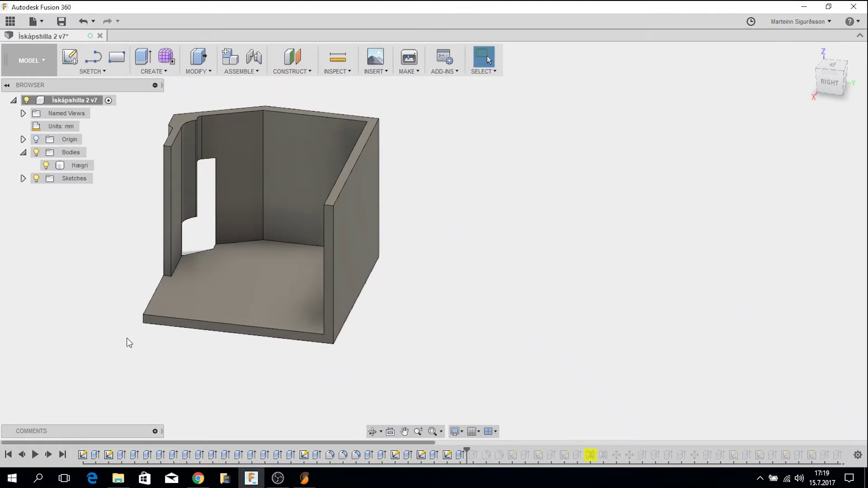
Replay the history, then step forward through the outer-corner and back floor corner fillets.
left_click(39, 455)
left_click(48, 455)
left_click(49, 454)
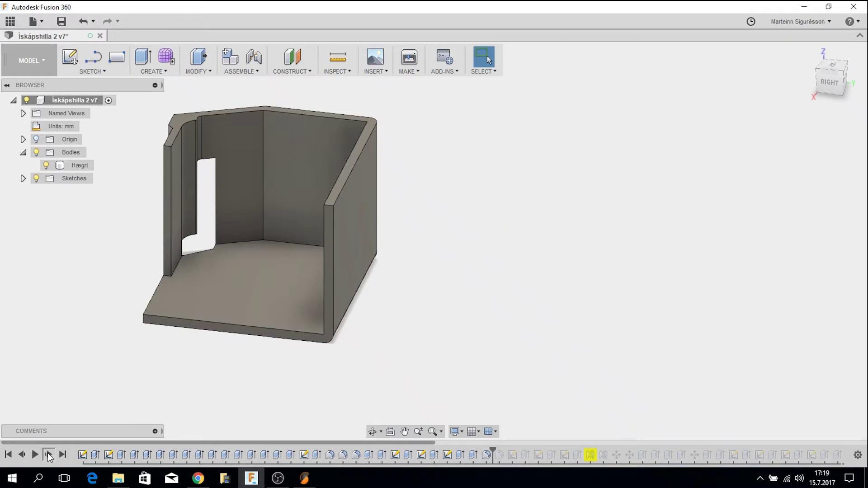
left_click(48, 454)
left_click(49, 455)
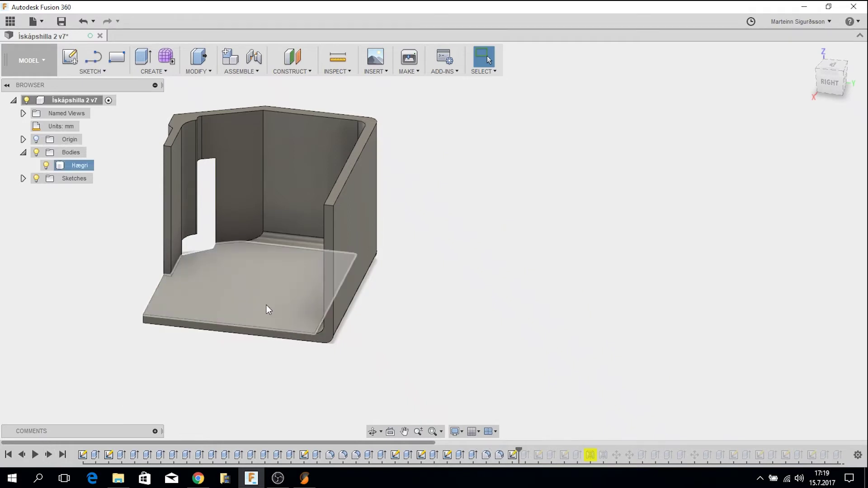
middle_click_drag(273, 374, 343, 362, "shift")
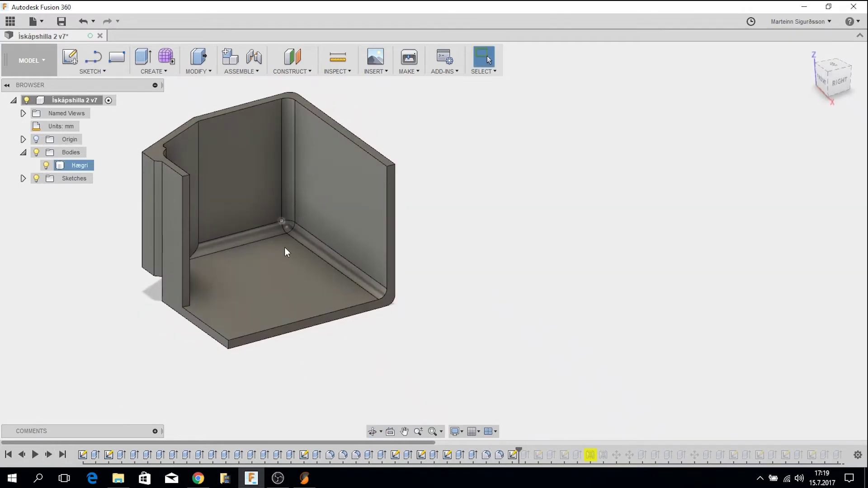
Step forward to lengthen the Hægri half, add the front floor lip and the wall groove.
left_click(48, 454)
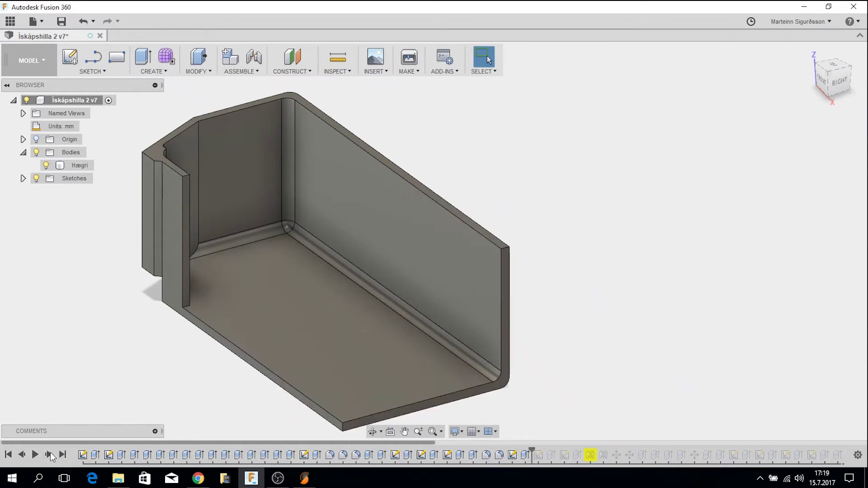
left_click(48, 454)
left_click(49, 454)
left_click(49, 455)
left_click(49, 455)
middle_click_drag(615, 370, 594, 360, "shift")
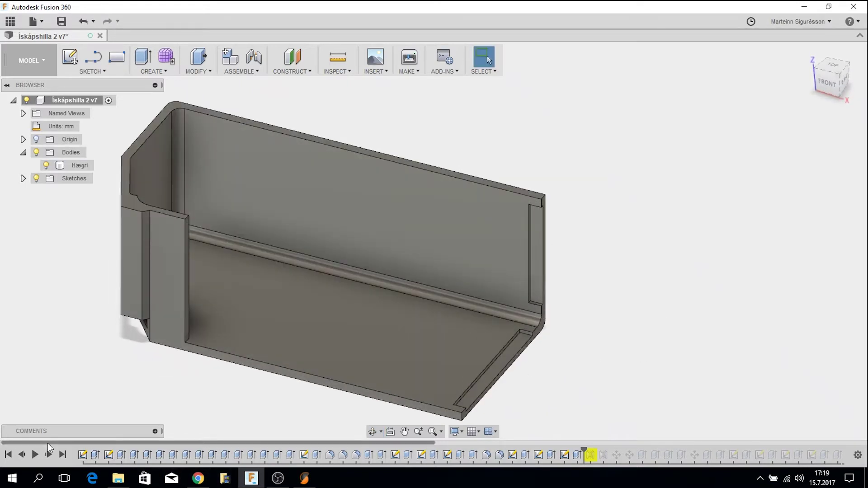
Step the history forward to create the mirrored Vinstri half and pan the model upward.
left_click(49, 455)
left_click(49, 455)
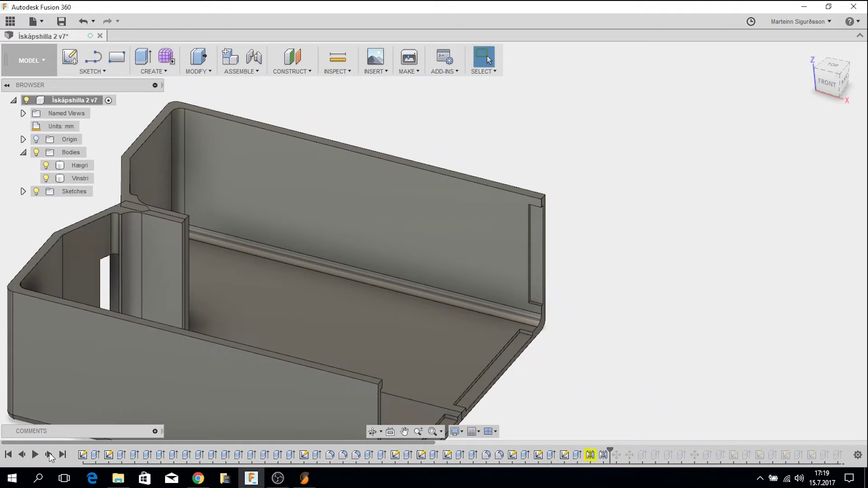
middle_click_drag(625, 293, 625, 216)
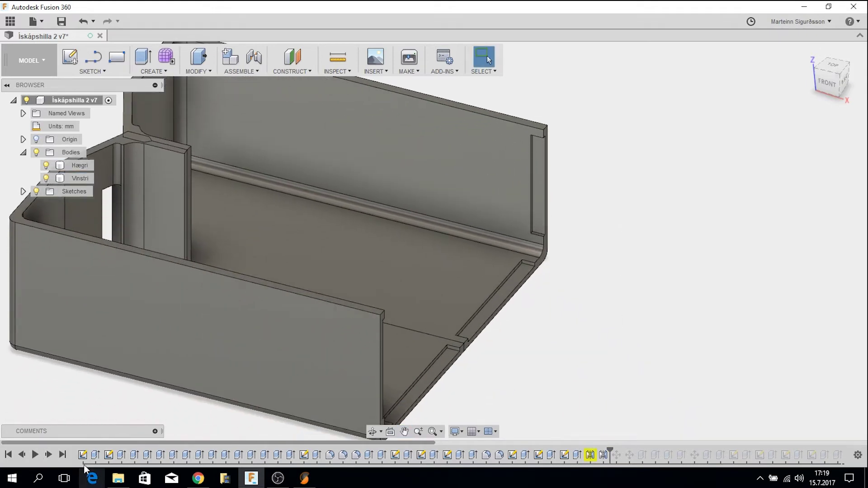
Replay from the start to place the second half, Hlið-Festing and Botn-Festing inserts, left-end slot and middle split.
left_click(35, 454)
left_click(48, 454)
left_click(48, 454)
left_click(48, 454)
left_click(48, 453)
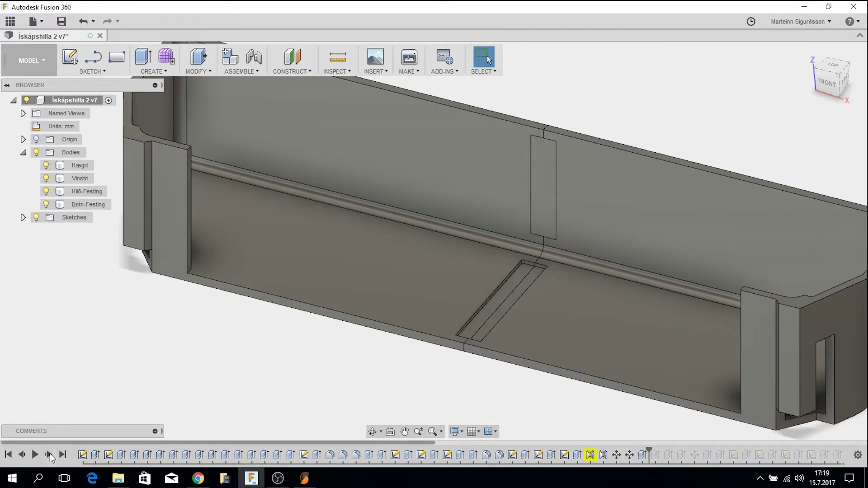
left_click(49, 454)
left_click(50, 454)
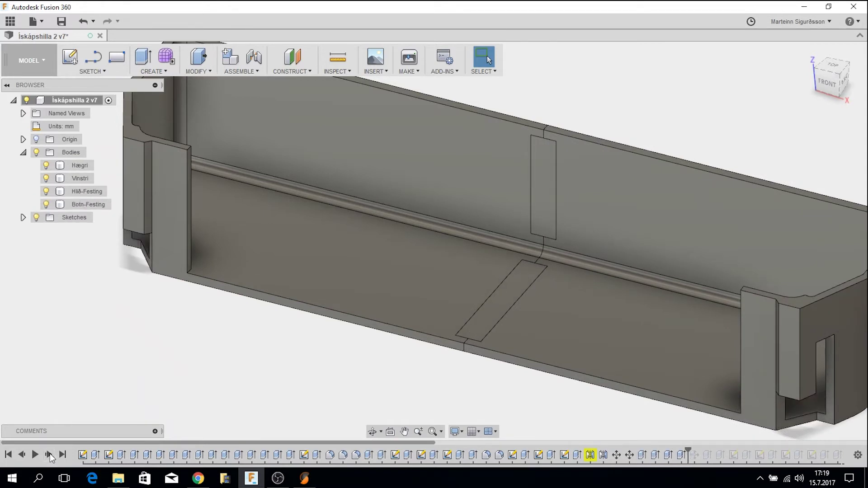
left_click(49, 454)
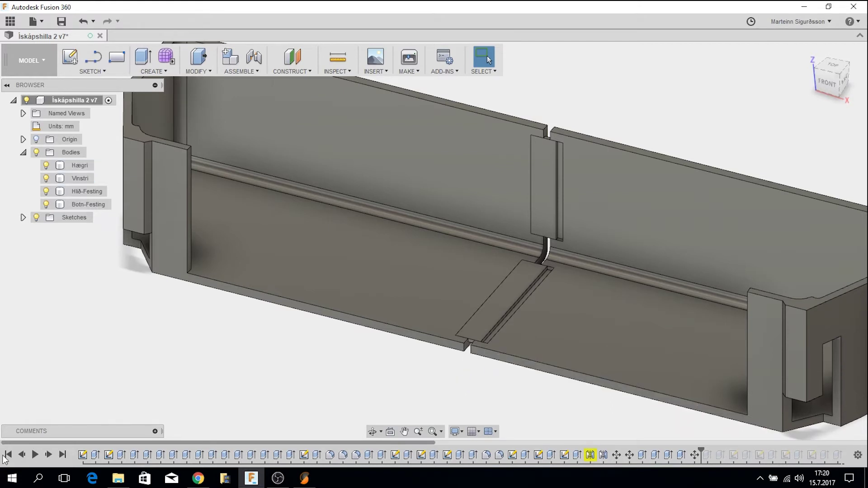
Step back to hide the slot cuts, then forward to restore them and fill the vertical slot and floor groove.
left_click(21, 456)
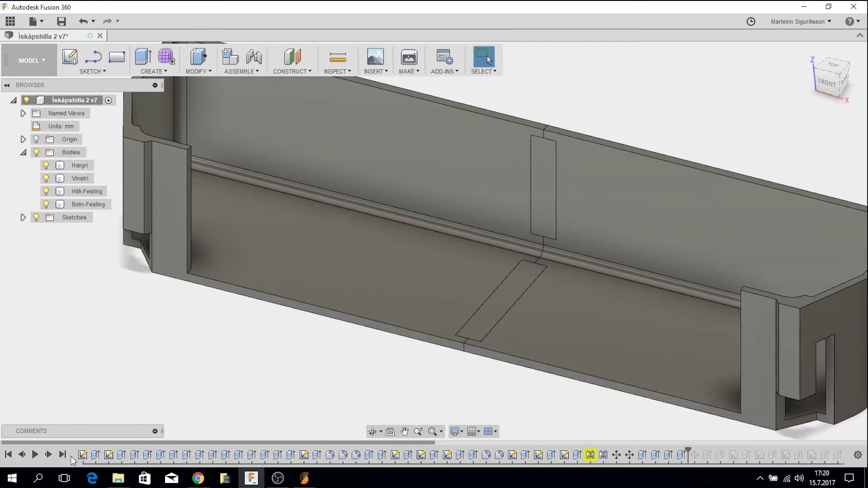
left_click(49, 455)
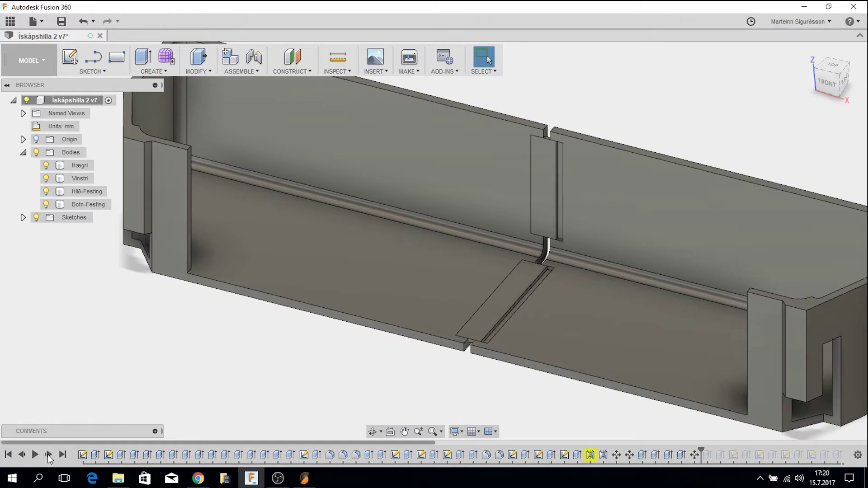
left_click(46, 454)
left_click(46, 454)
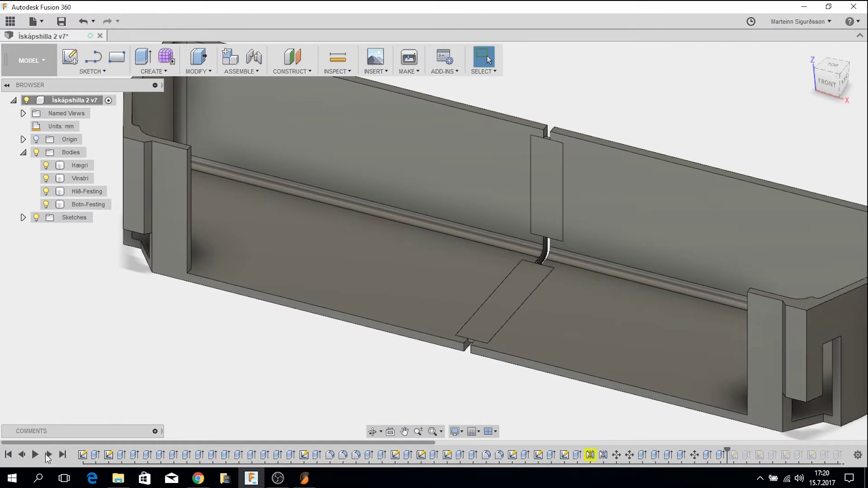
left_click(45, 454)
left_click(46, 454)
left_click(46, 454)
left_click(49, 455)
left_click(49, 454)
Orbit to the underside and step forward until the gap between the halves at the rod closes.
mouse_move(519, 289)
middle_mouse_down("shift")
mouse_move(385, 240)
mouse_move(383, 208)
middle_mouse_up("shift")
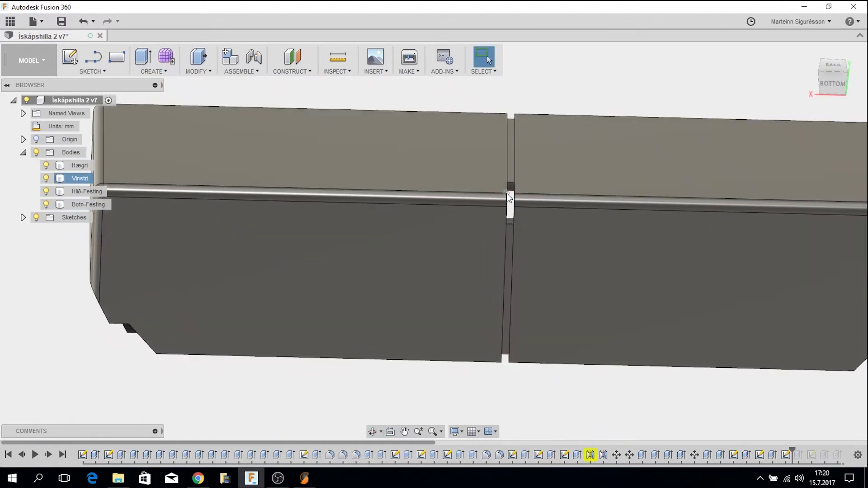
left_click(48, 454)
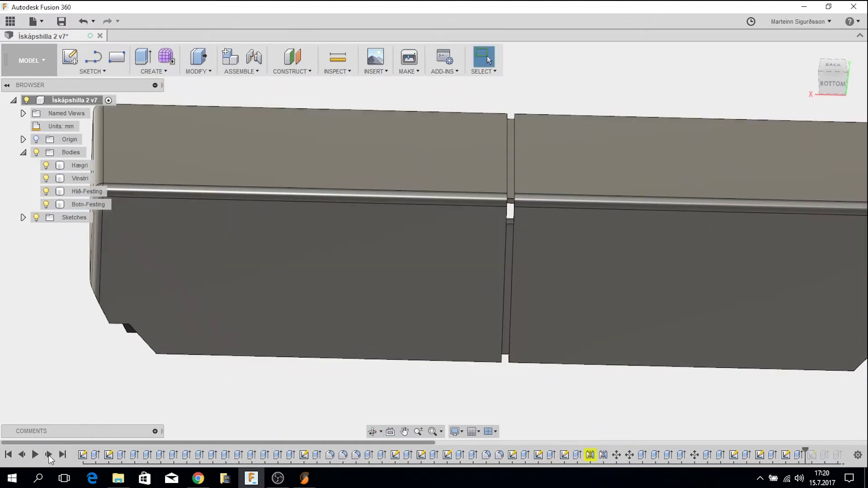
left_click(48, 455)
left_click(48, 454)
left_click(48, 454)
left_click(48, 455)
Advance the history through its last features and orbit around the joined shelf.
left_click(48, 455)
left_click(48, 455)
left_click(48, 454)
left_click(48, 454)
left_click(48, 455)
left_click(48, 455)
left_click(48, 455)
left_click(48, 455)
mouse_move(463, 309)
middle_mouse_down("shift")
mouse_move(606, 293)
mouse_move(688, 368)
middle_mouse_up("shift")
scroll(688, 368, "up", 5)
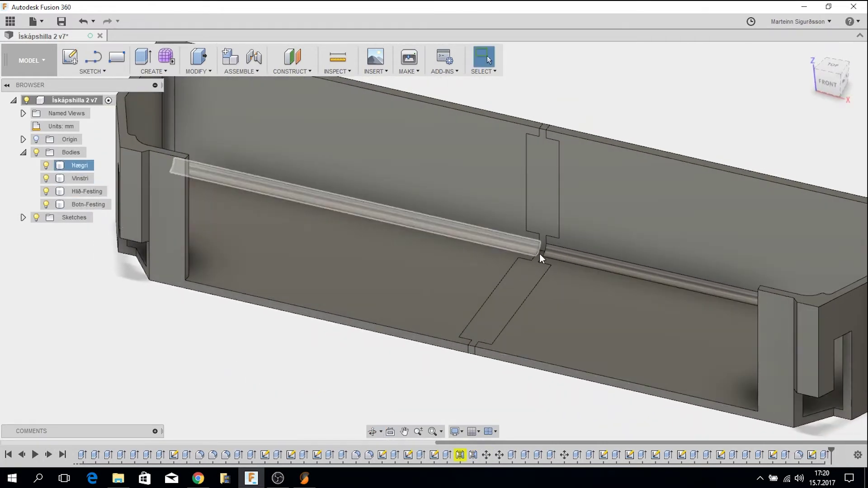
scroll(537, 261, "up", 6)
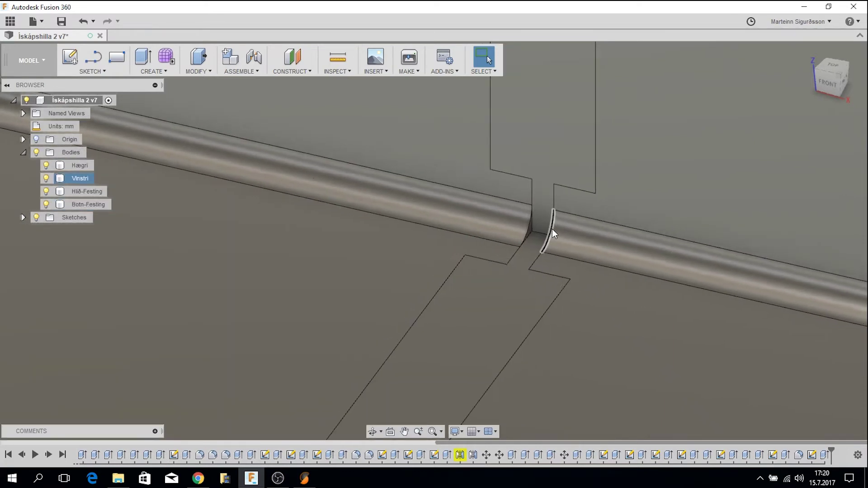
scroll(537, 249, "down", 3)
scroll(536, 257, "down", 5)
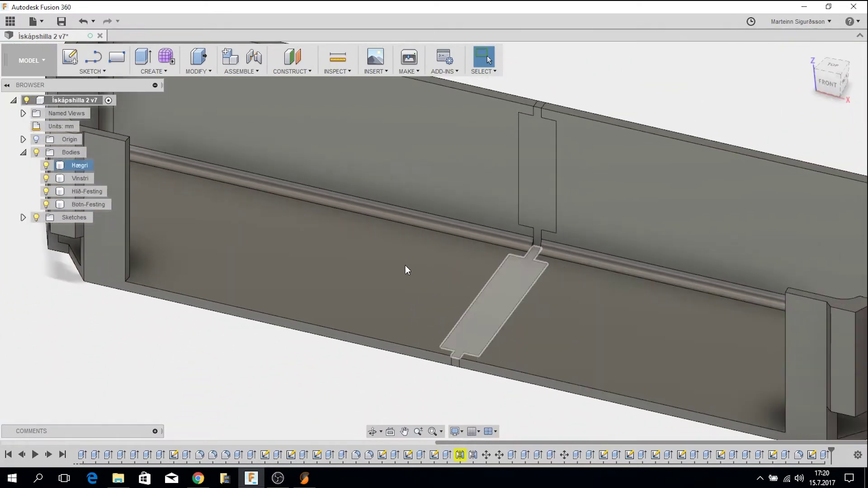
scroll(490, 297, "down", 1)
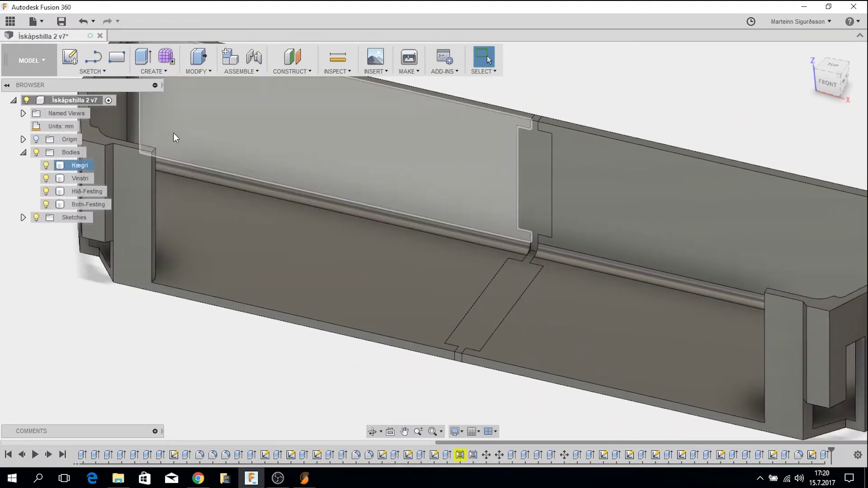